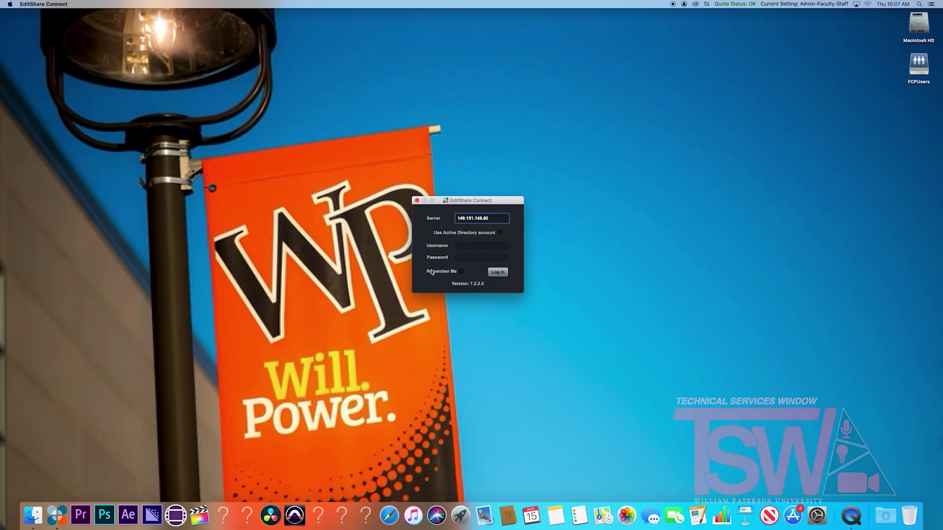
Log in to EditShare Connect with the server username and password
left_click(474, 249)
type("username")
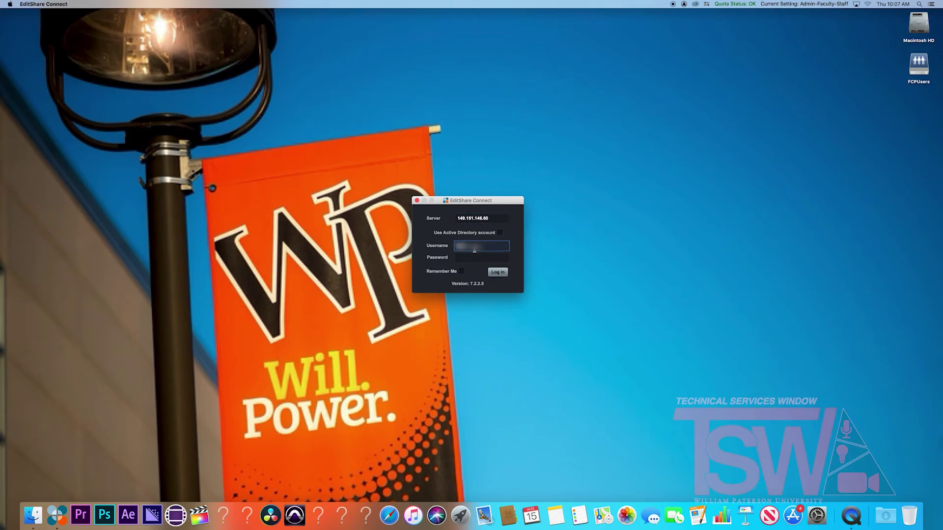
key("Tab")
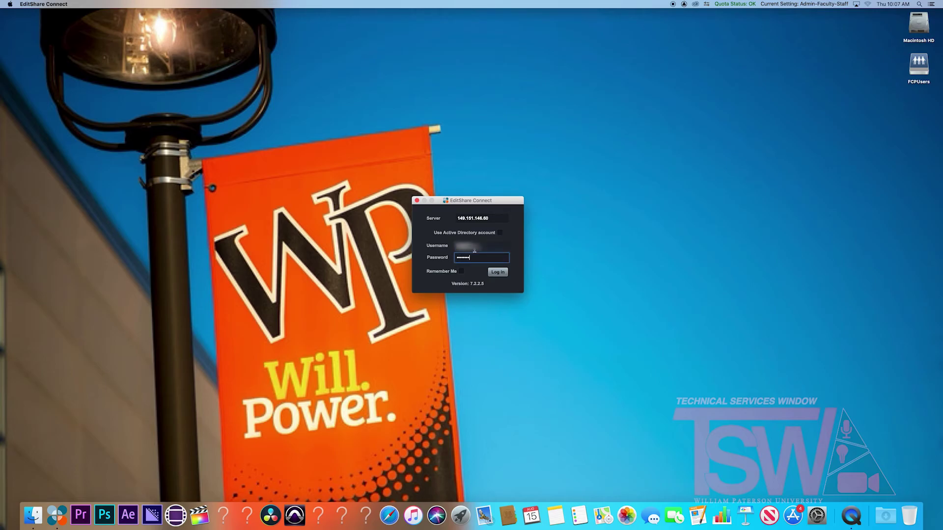
type("password")
key("Return")
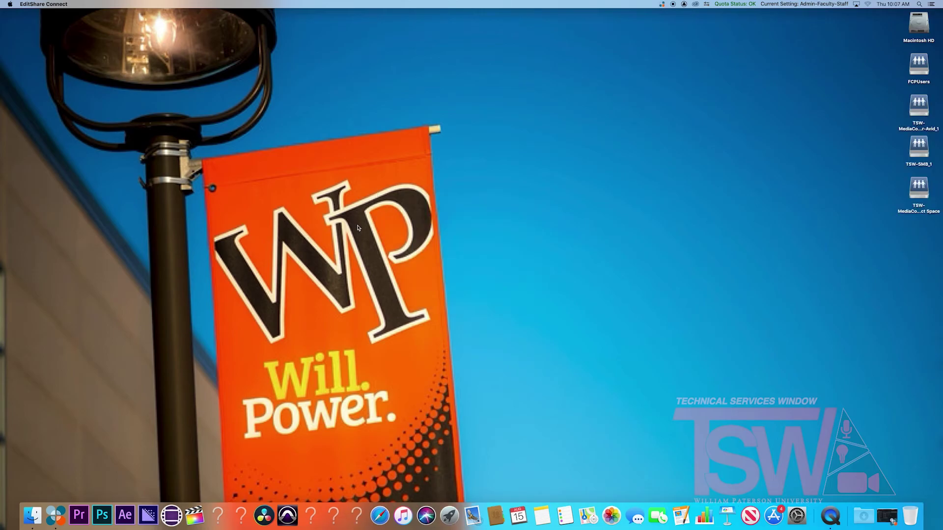
Launch Premiere Pro and sign in with the school email address as an Enterprise ID
left_click(84, 521)
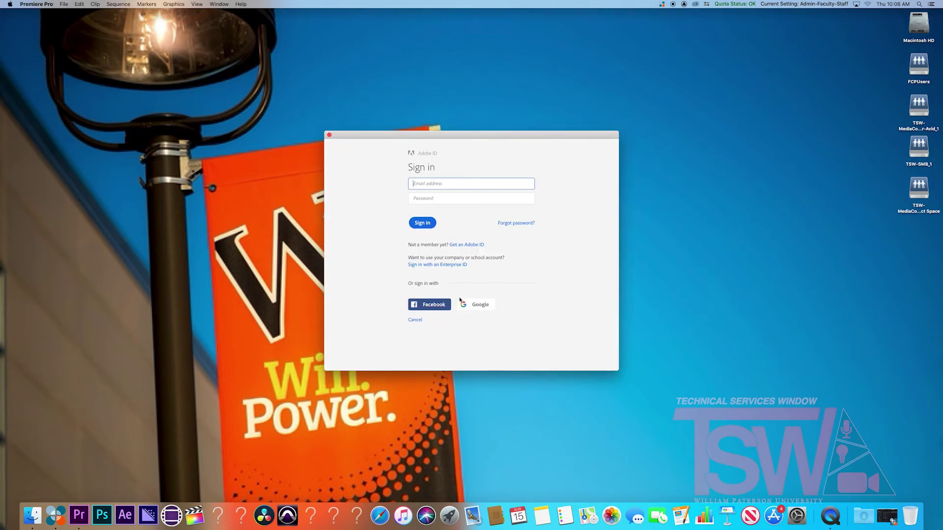
type("wpunj")
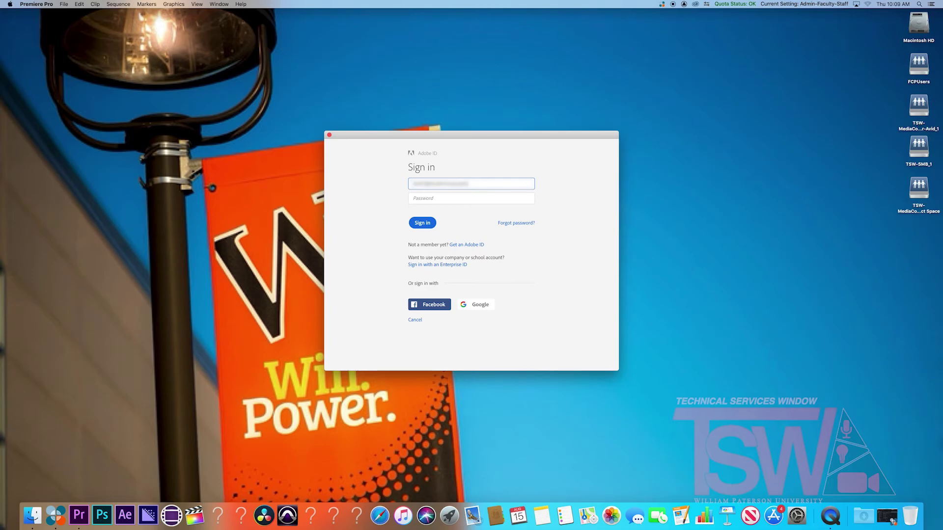
key("Return")
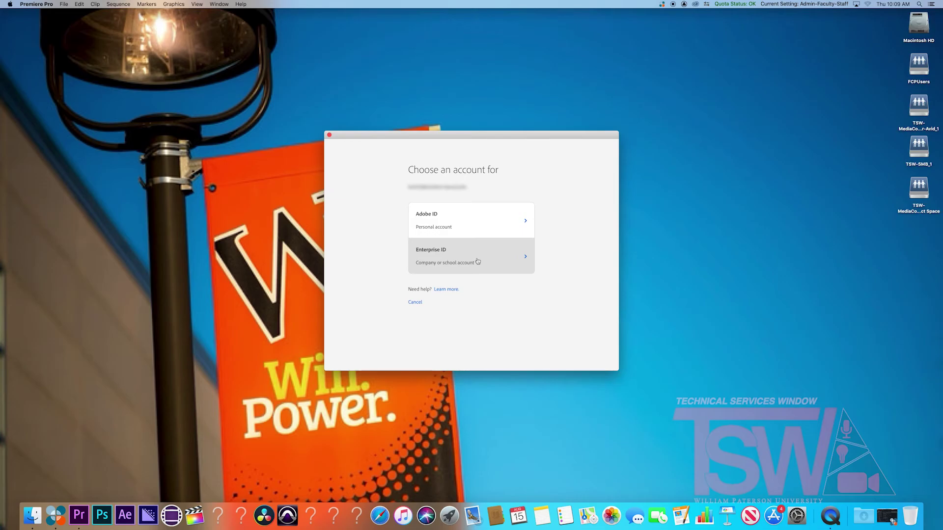
left_click(477, 262)
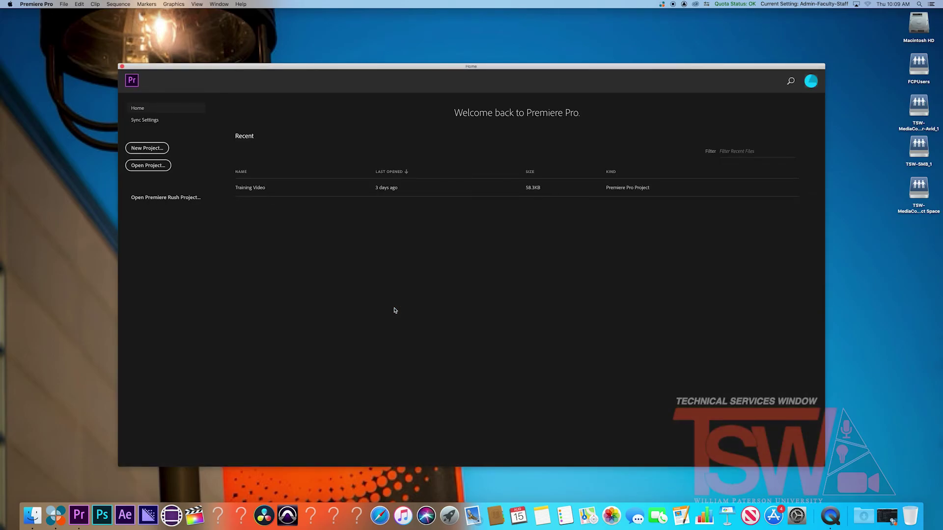
Start a new project named 'Premiere Demonstration' and begin choosing its save location
left_click(158, 150)
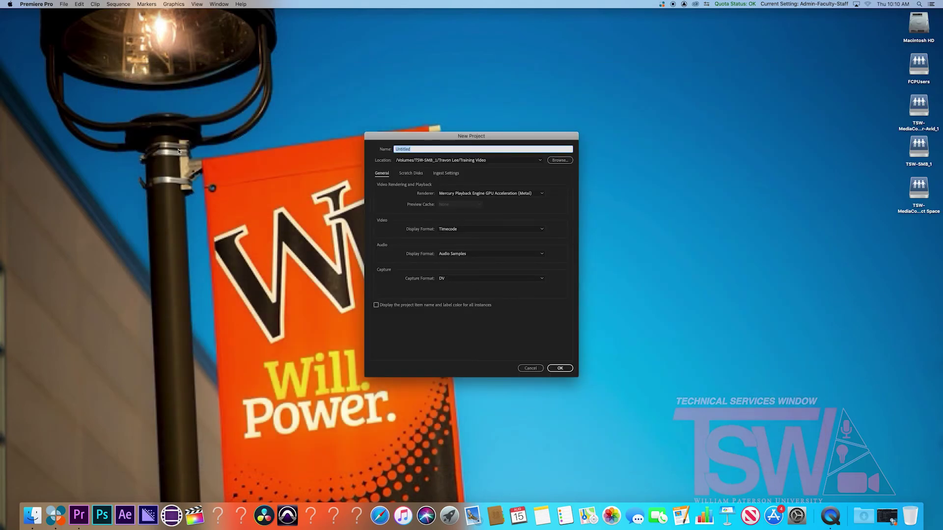
type("Premiere Demonstration")
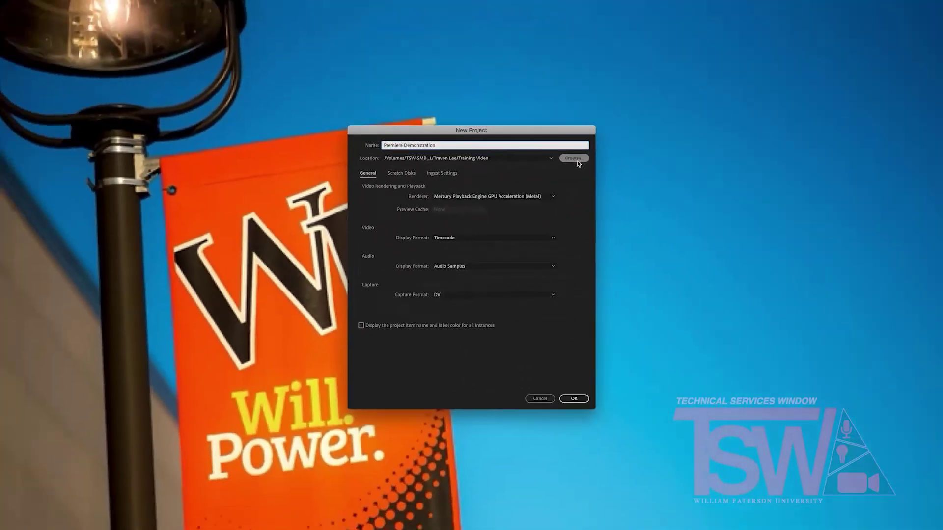
left_click(576, 161)
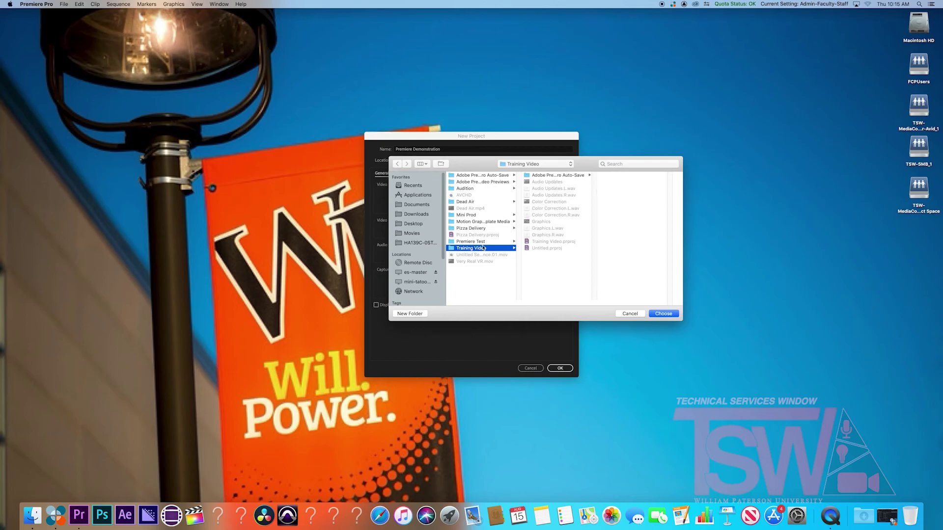
Set the project location to the Training Video folder inside the user's folder on TSW-SMB_1
left_click(432, 243)
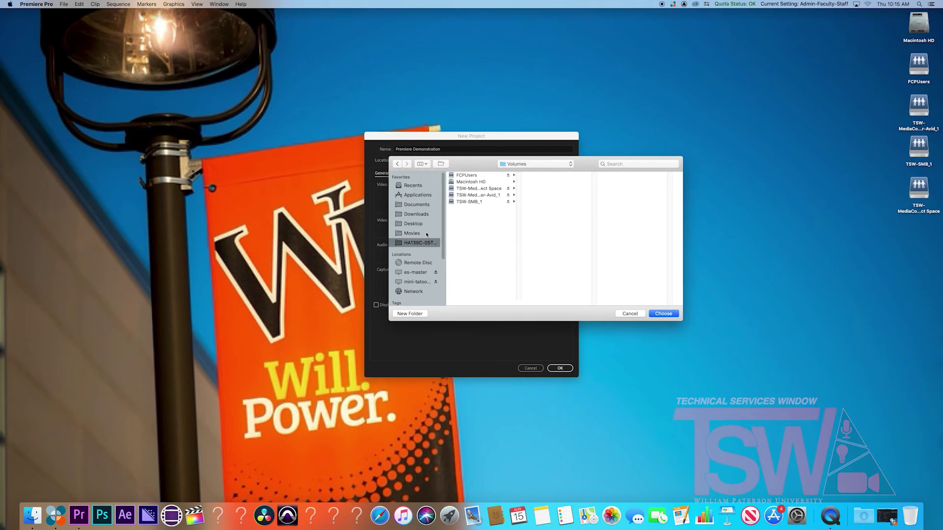
left_click(488, 203)
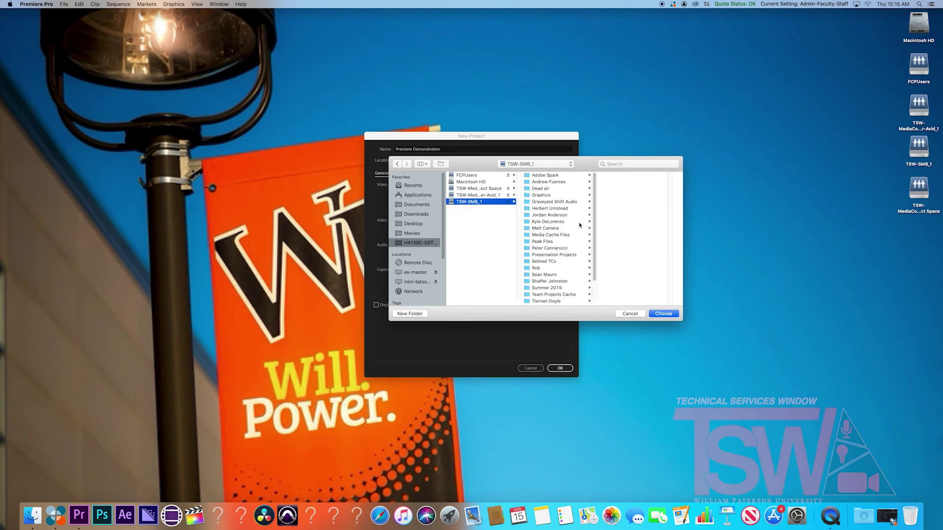
scroll(570, 227, "down", 3)
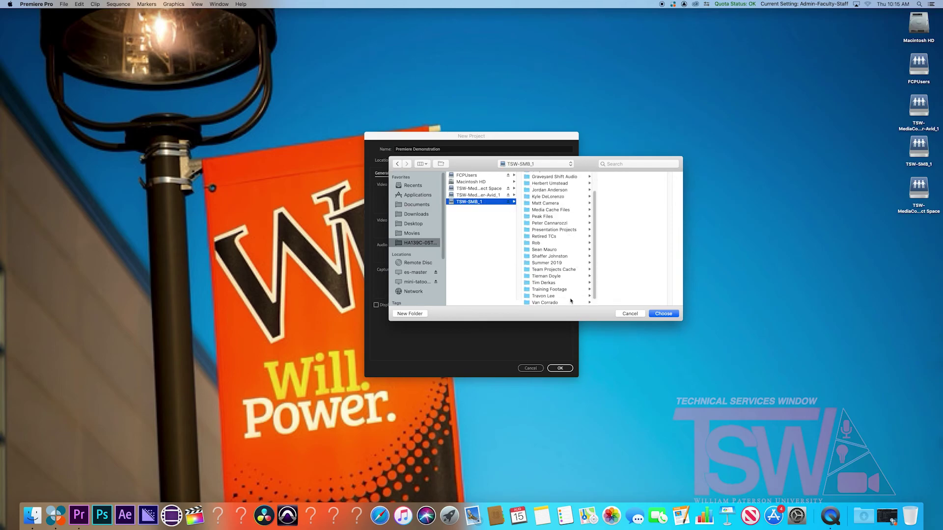
left_click(571, 296)
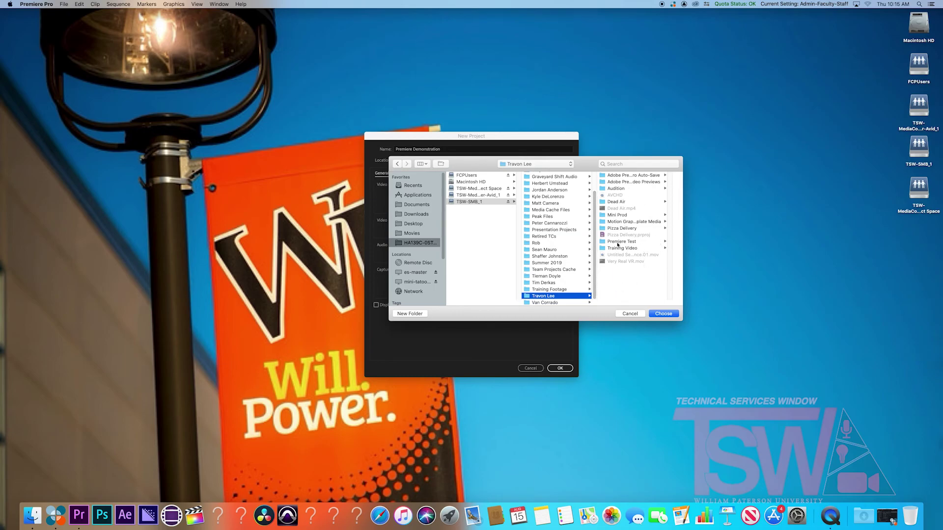
left_click(621, 248)
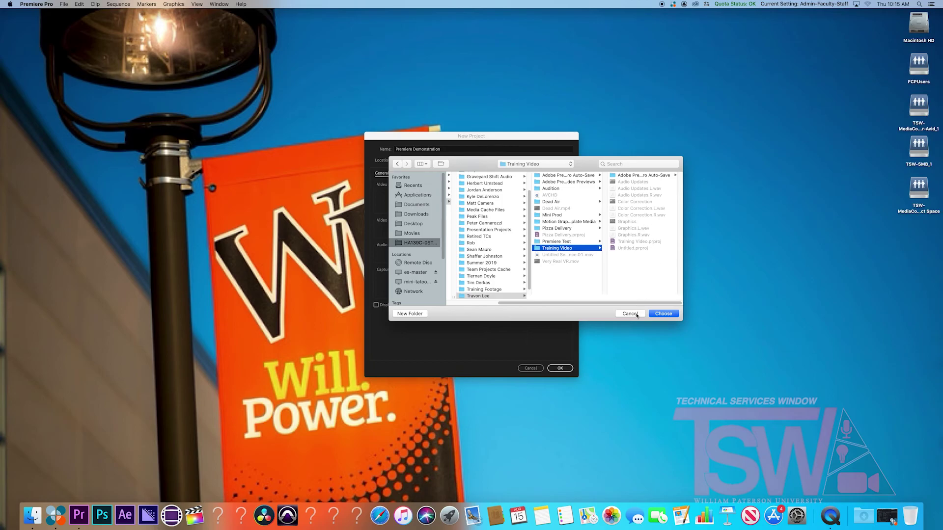
left_click(663, 313)
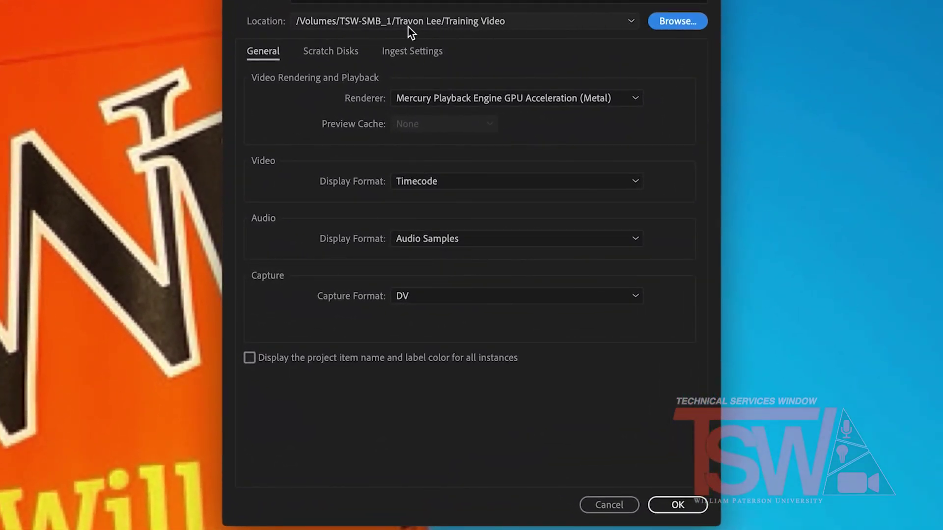
left_click(343, 58)
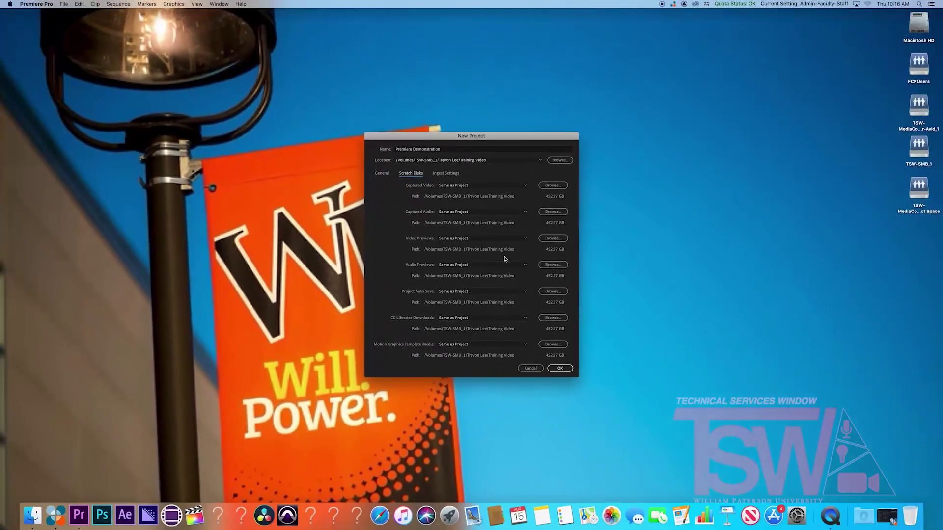
Create Premiere Demonstration.prproj with all scratch disks left as Same as Project
left_click(558, 368)
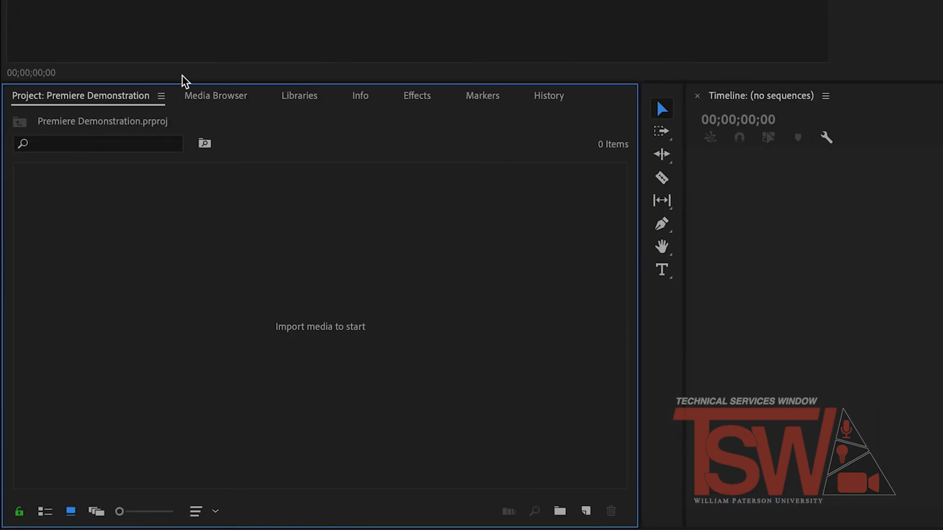
In the Media Browser, browse TSW-SMB_1 to Pizza Delivery > Media > DCIM > 100EOS7D
left_click(216, 97)
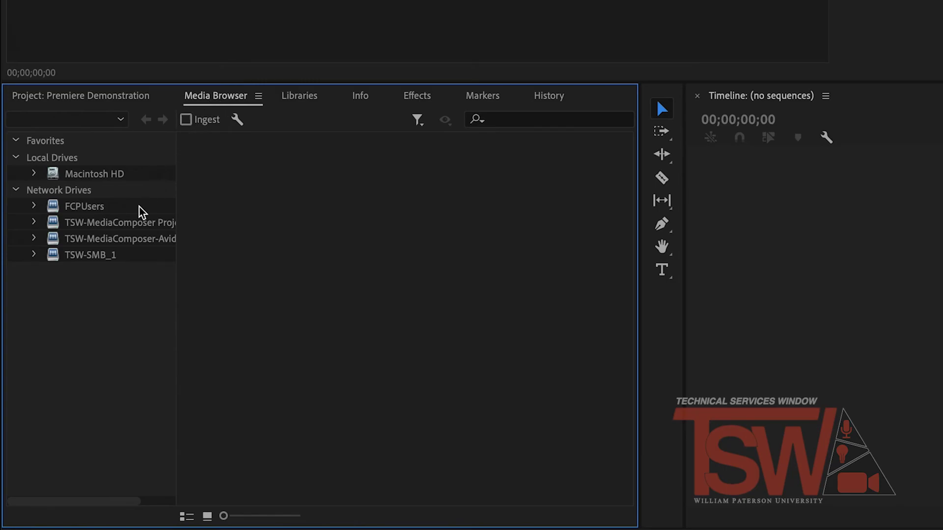
left_click(109, 256)
scroll(358, 305, "down", 5)
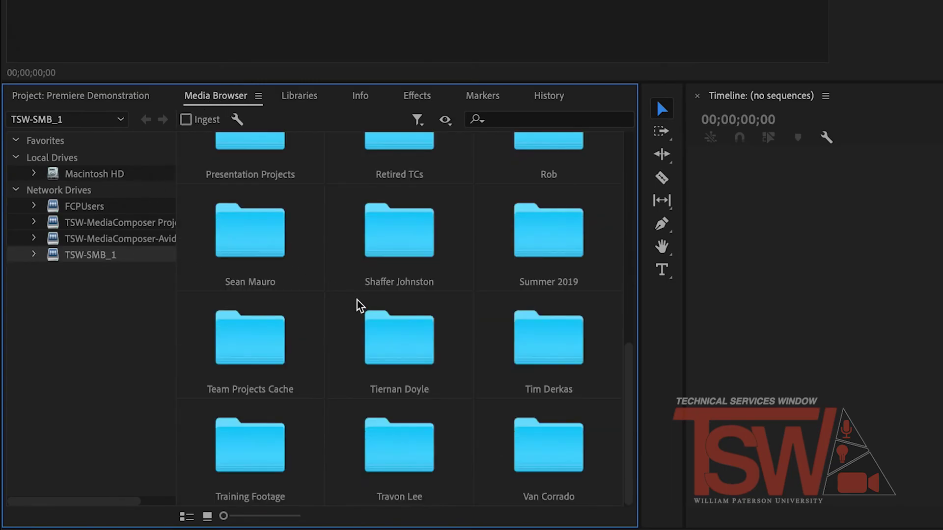
double_click(400, 441)
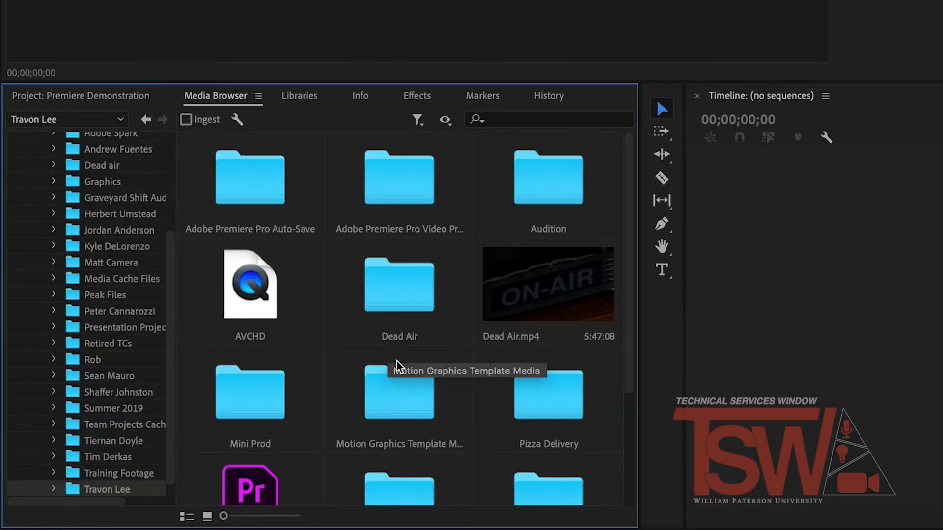
scroll(436, 427, "down", 2)
double_click(564, 260)
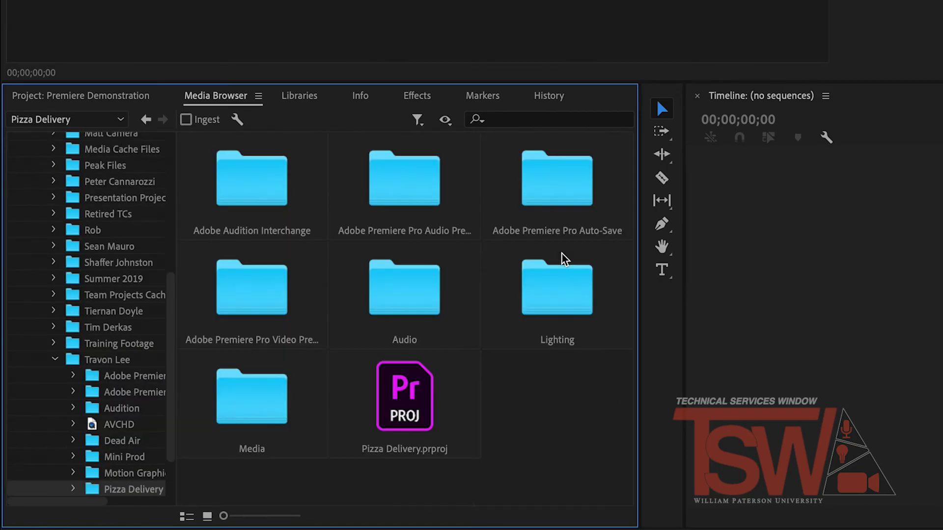
double_click(268, 393)
double_click(274, 200)
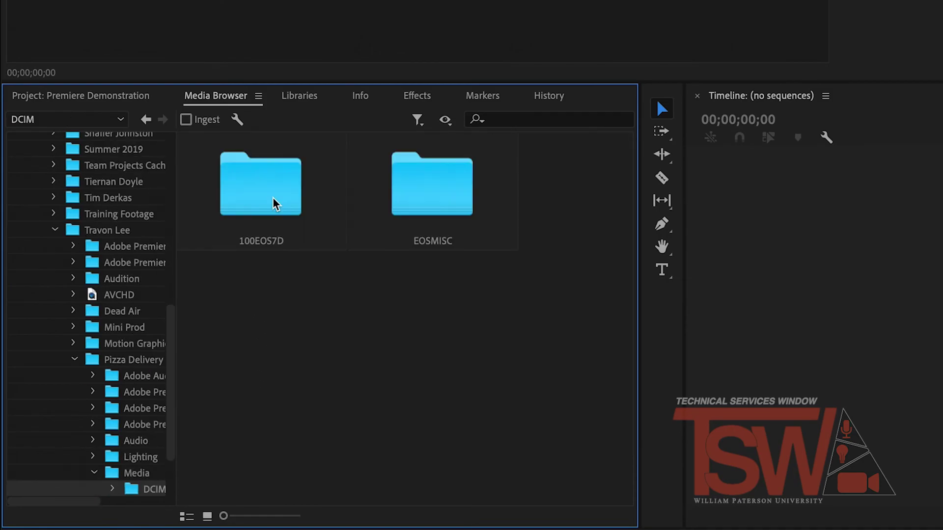
double_click(274, 204)
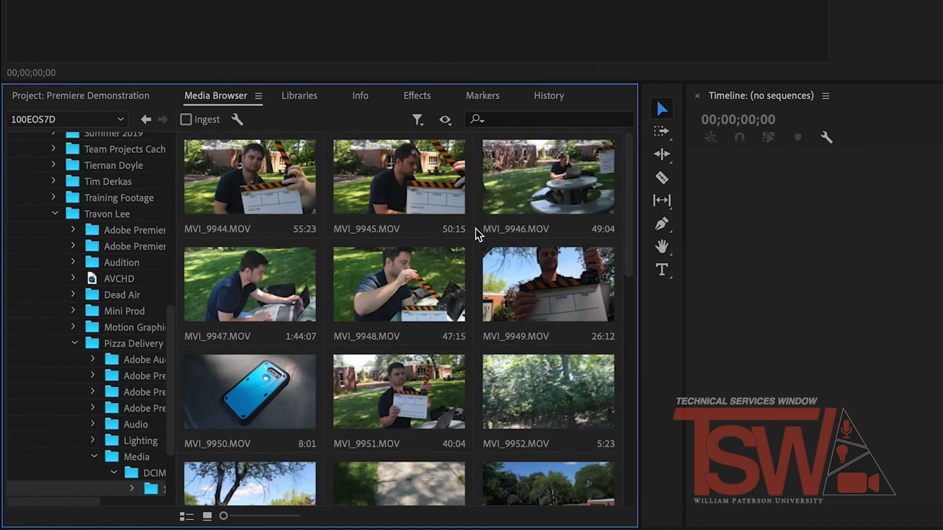
scroll(321, 267, "down", 10)
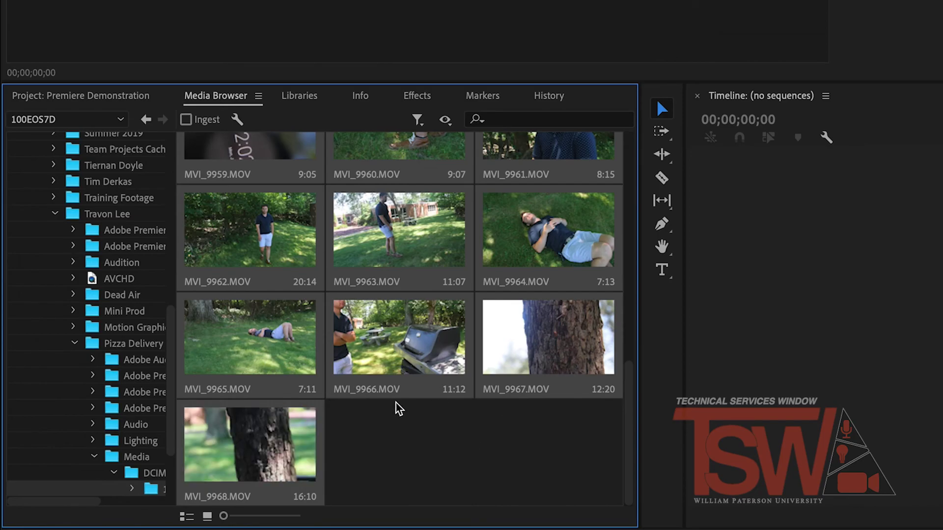
Import the selected 100EOS7D clips and open MVI_9951.MOV for preview
right_click(287, 351)
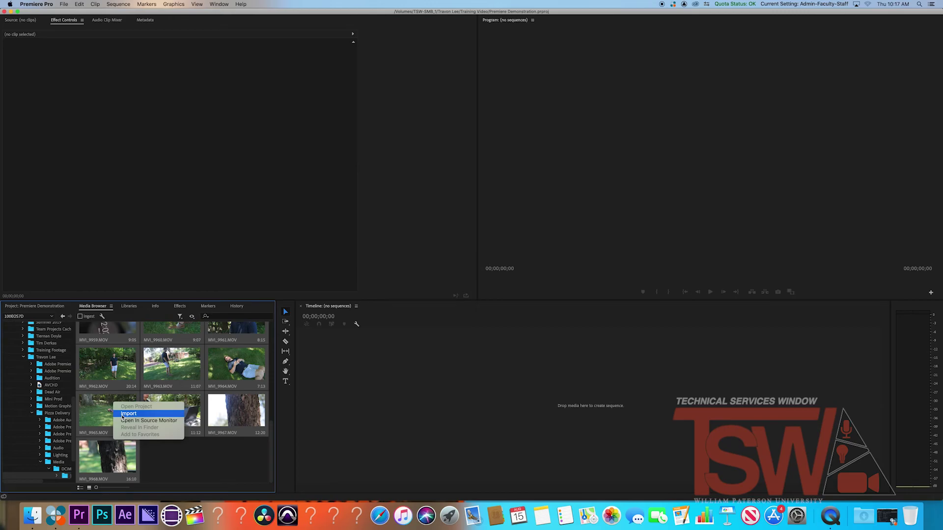
left_click(121, 416)
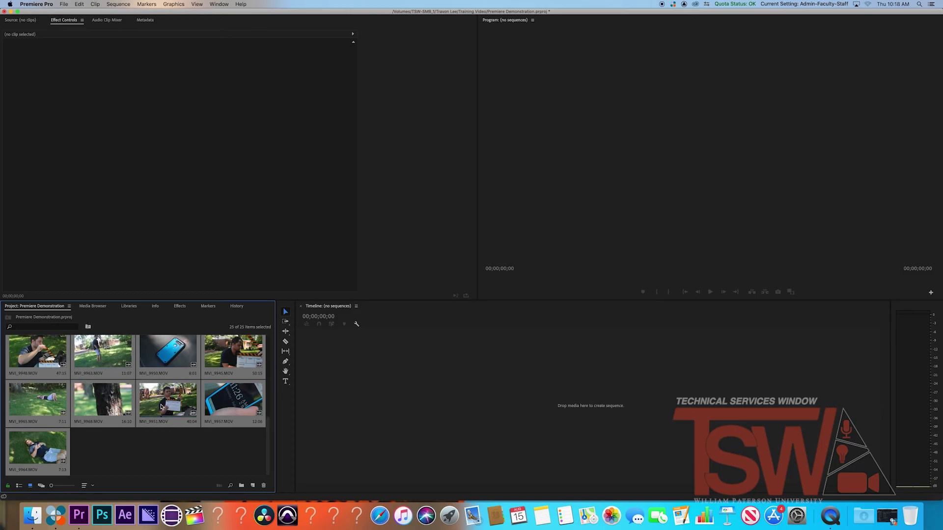
double_click(158, 406)
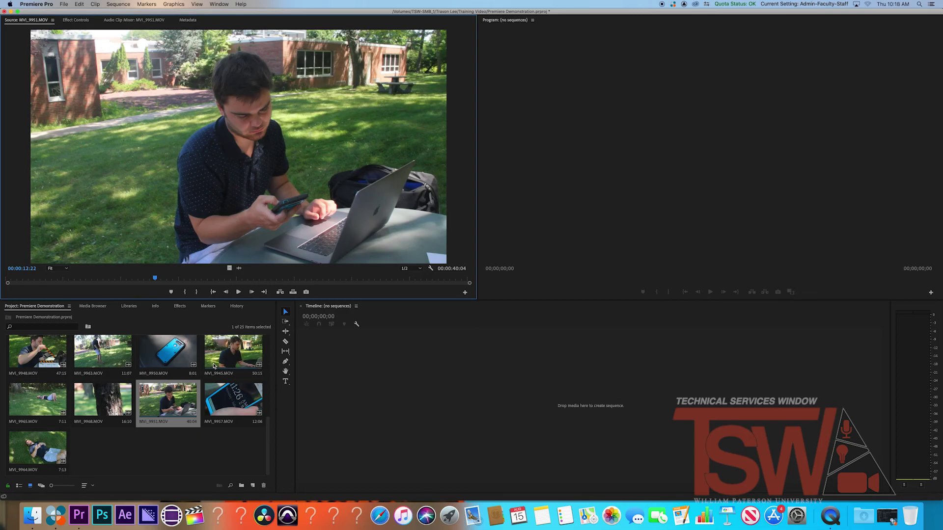
Mark MVI_9951's In point at 00:00:10:11 and Out point at 00:00:35:15
scroll(213, 366, "up", 5)
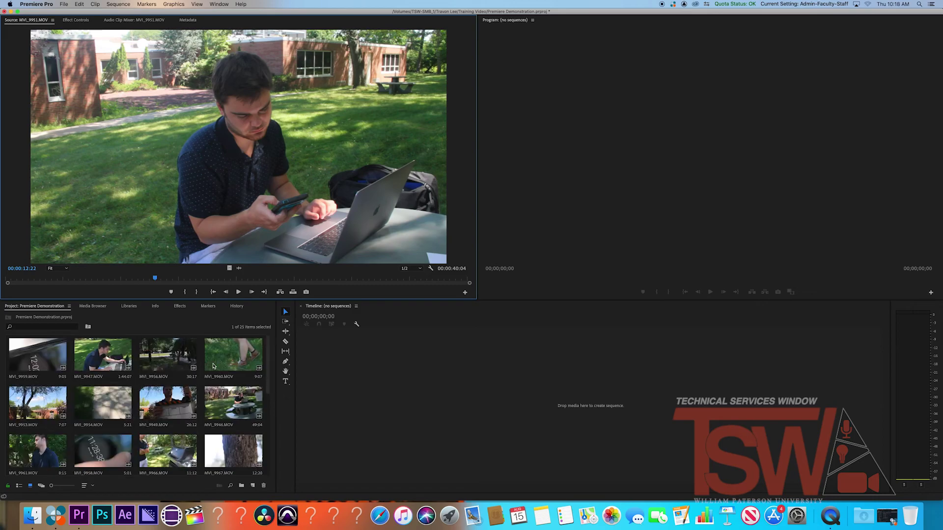
scroll(214, 365, "down", 5)
left_click(46, 280)
key("space")
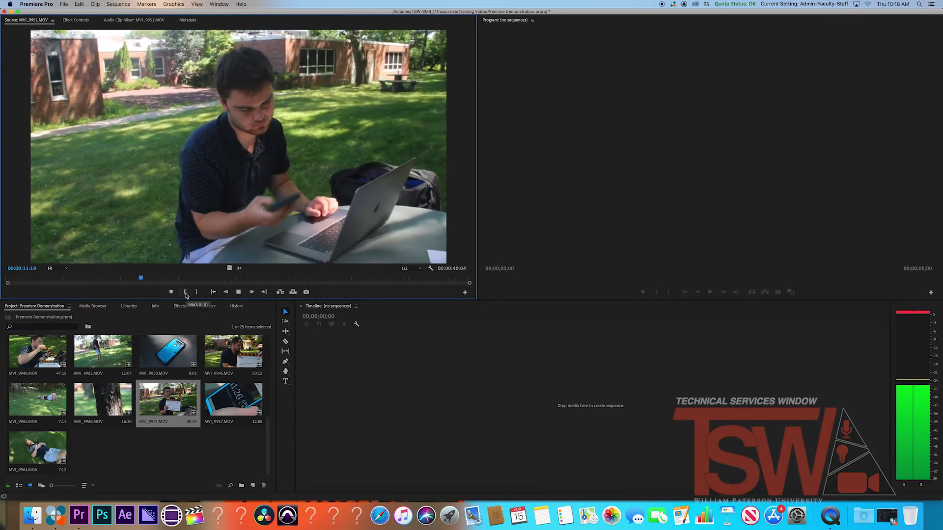
left_click(120, 279)
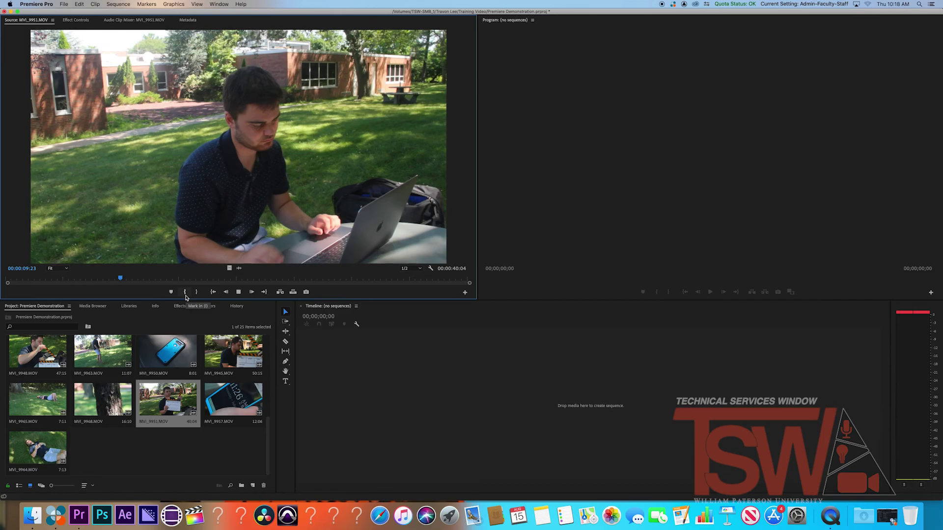
key("space")
key("space")
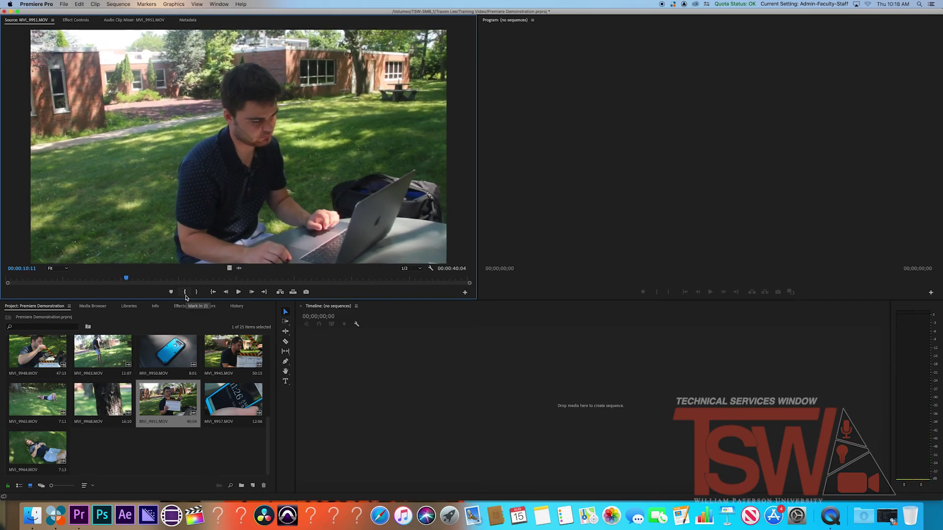
left_click(185, 295)
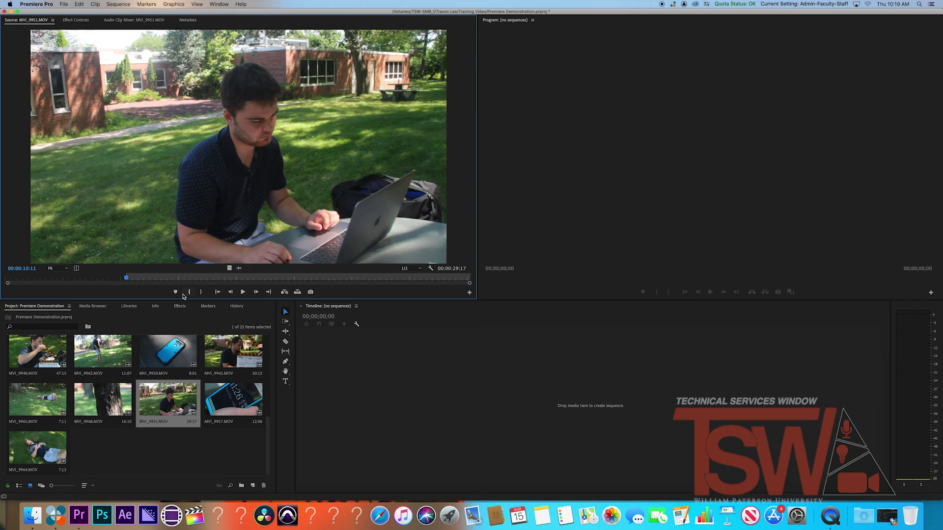
left_click(423, 279)
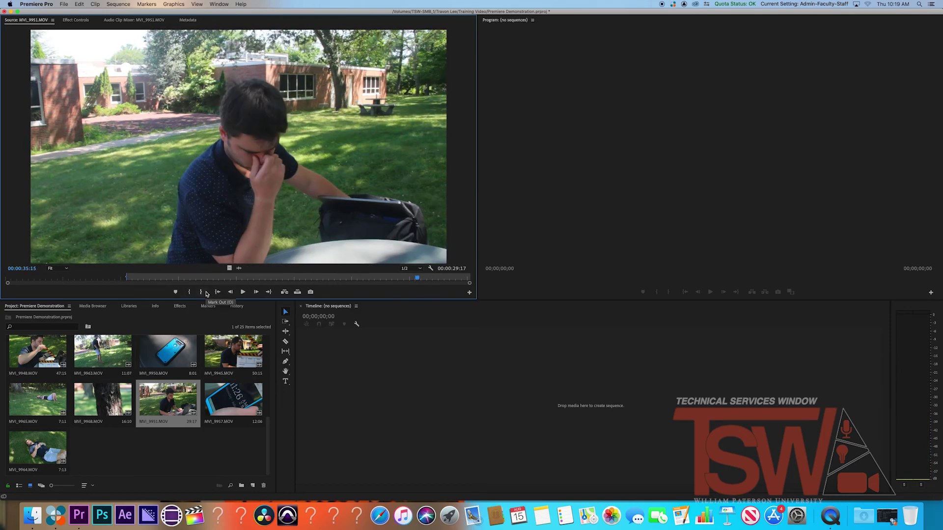
left_click(206, 293)
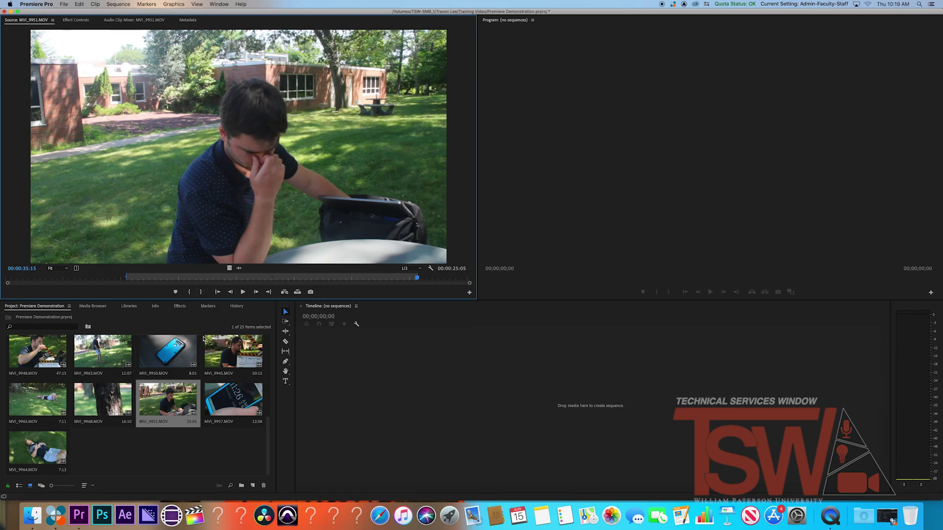
Drag the trimmed MVI_9951 clip into the empty Timeline to make an MVI_9951 sequence
mouse_move(163, 395)
left_mouse_down()
mouse_move(351, 380)
mouse_move(180, 390)
mouse_move(176, 399)
left_mouse_up()
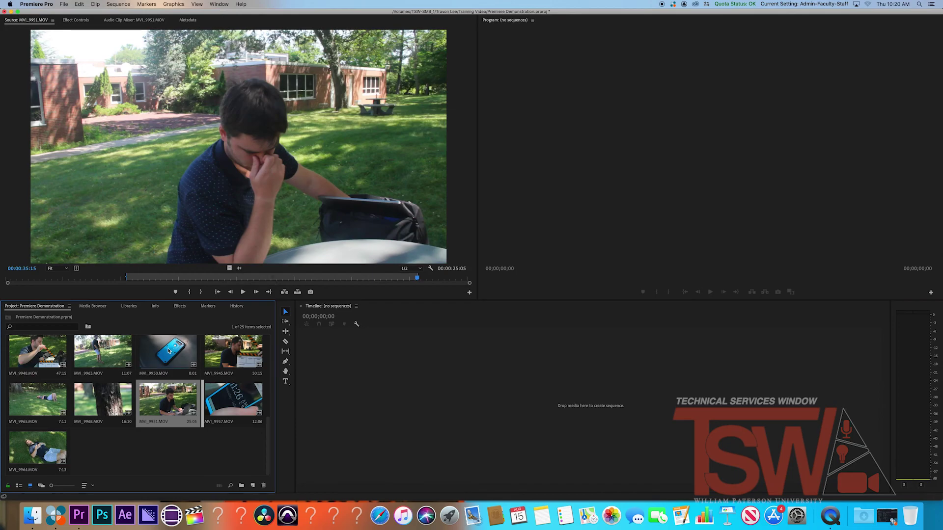
left_click_drag(167, 401, 375, 391)
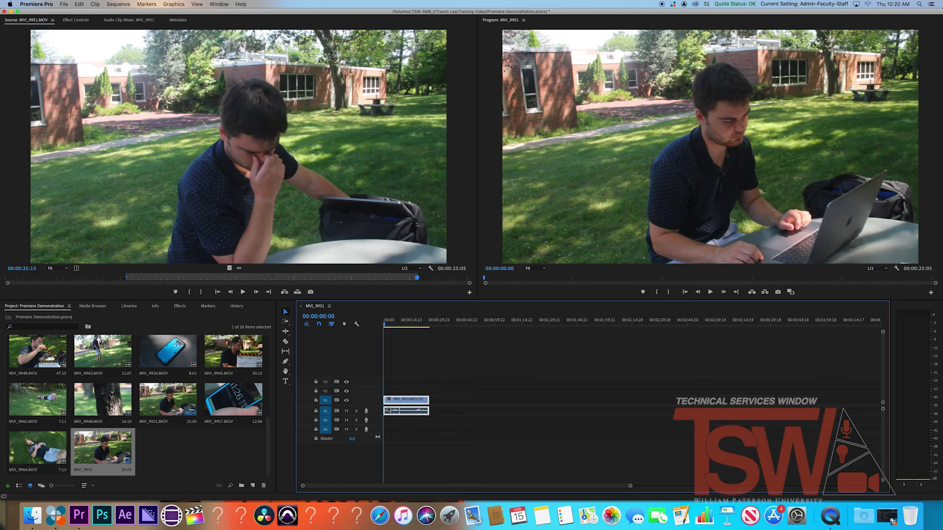
Shift both clips later on the track with the Track Select Forward tool
scroll(85, 411, "up", 5)
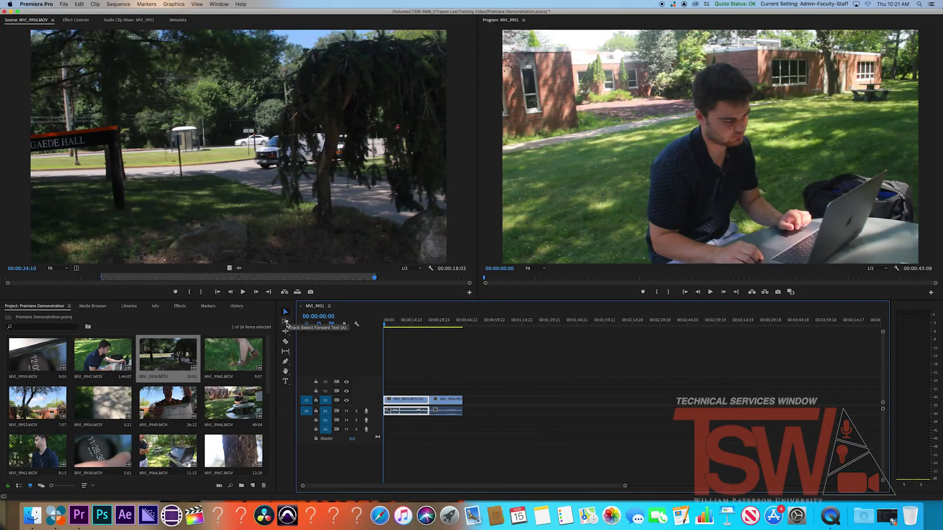
left_click(285, 321)
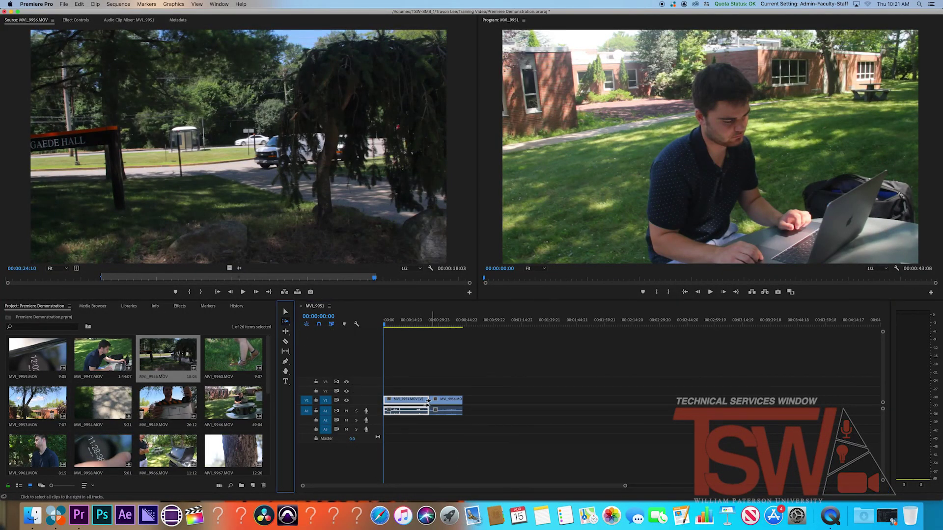
left_click_drag(428, 402, 450, 403)
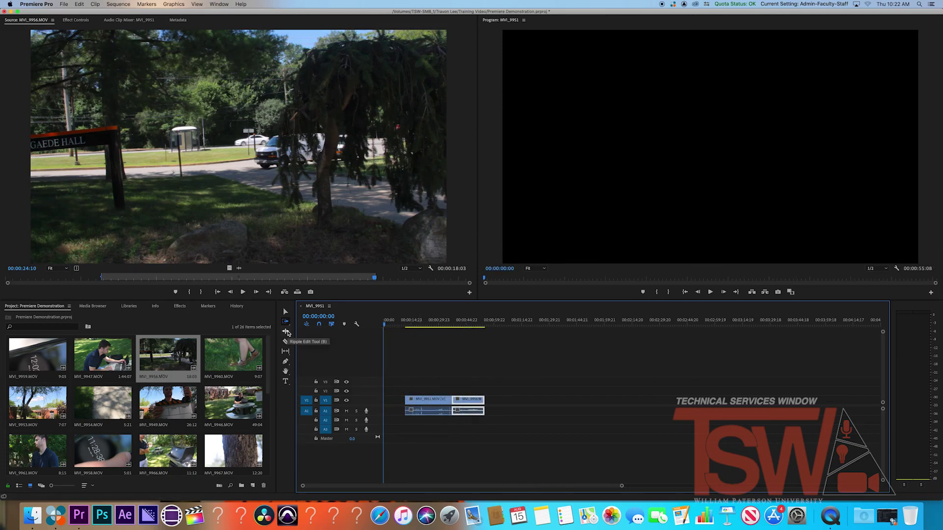
Ripple-trim the end of MVI_9951 so MVI_9956 follows without a gap, checking the cut at 00:00:34:14
left_click(287, 333)
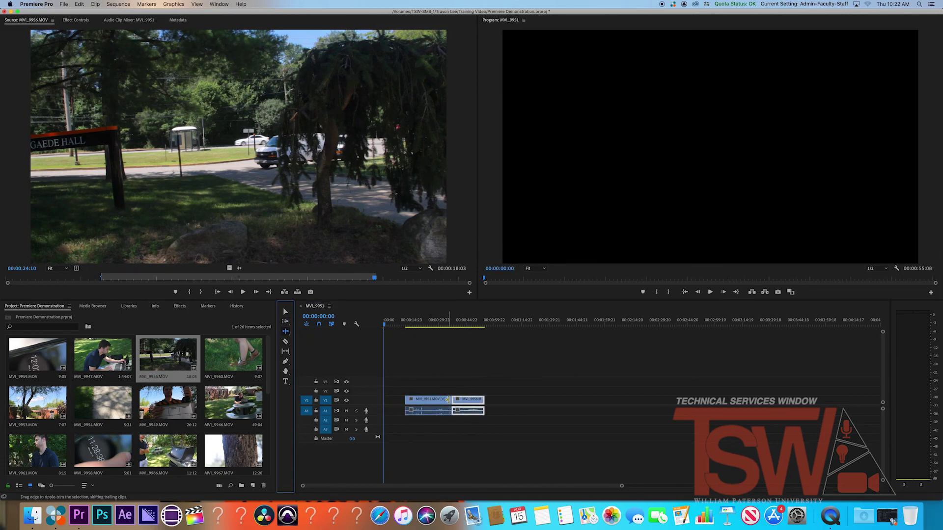
left_click_drag(447, 399, 445, 400)
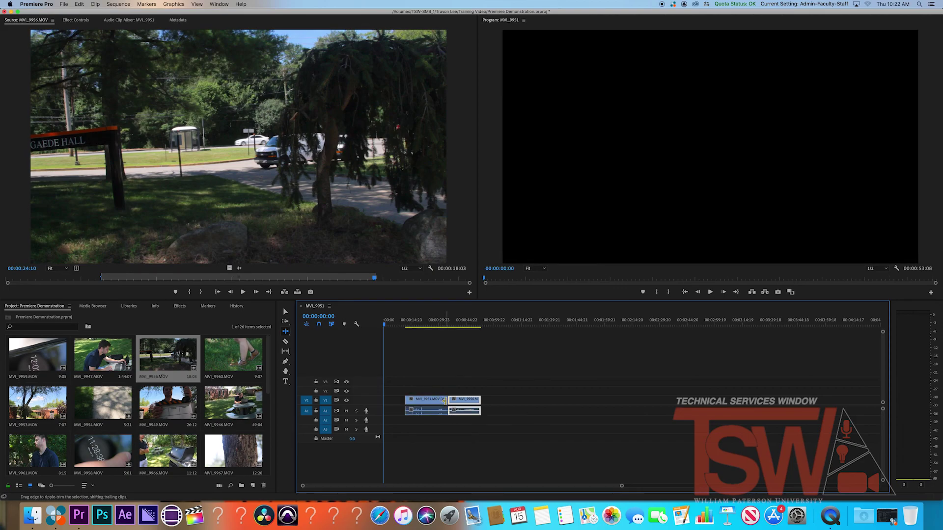
left_click(447, 325)
left_click_drag(447, 326, 449, 326)
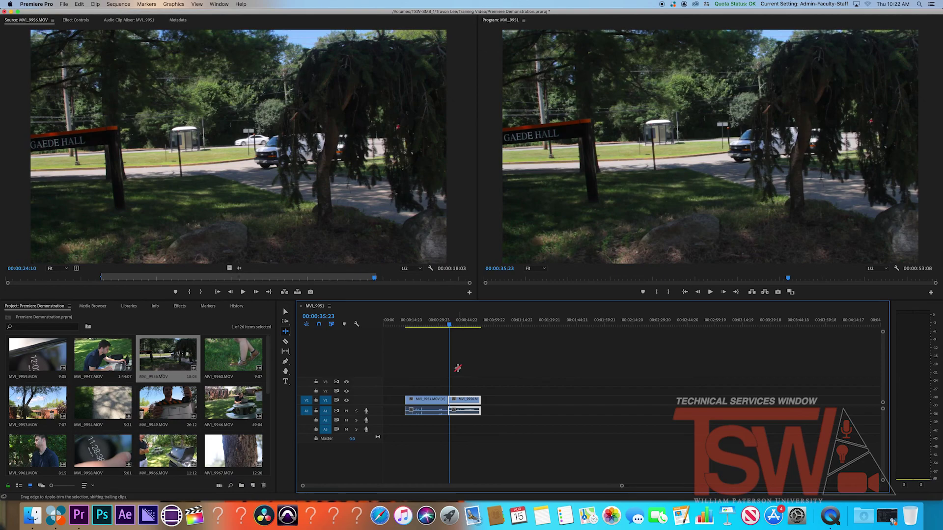
Split MVI_9956 with the Razor tool, then slip the first clip's footage about +10:11
left_click(287, 342)
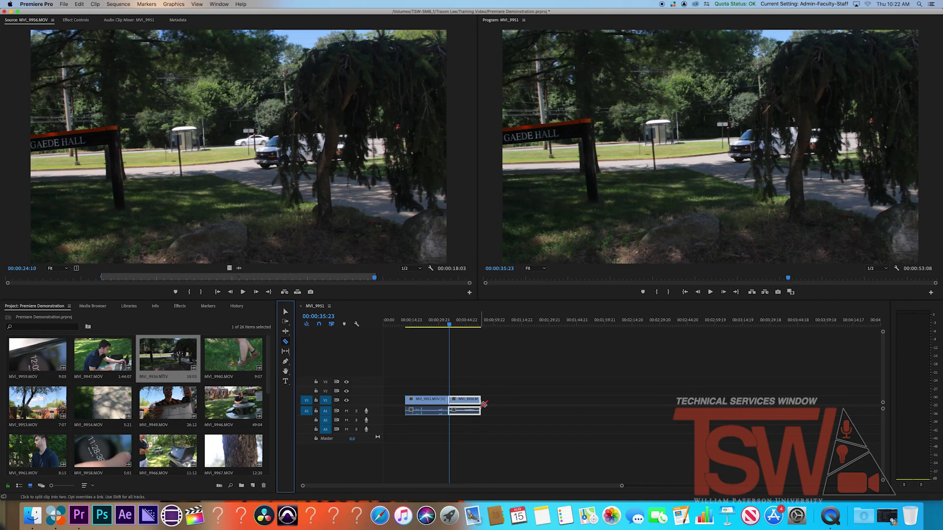
left_click(464, 401)
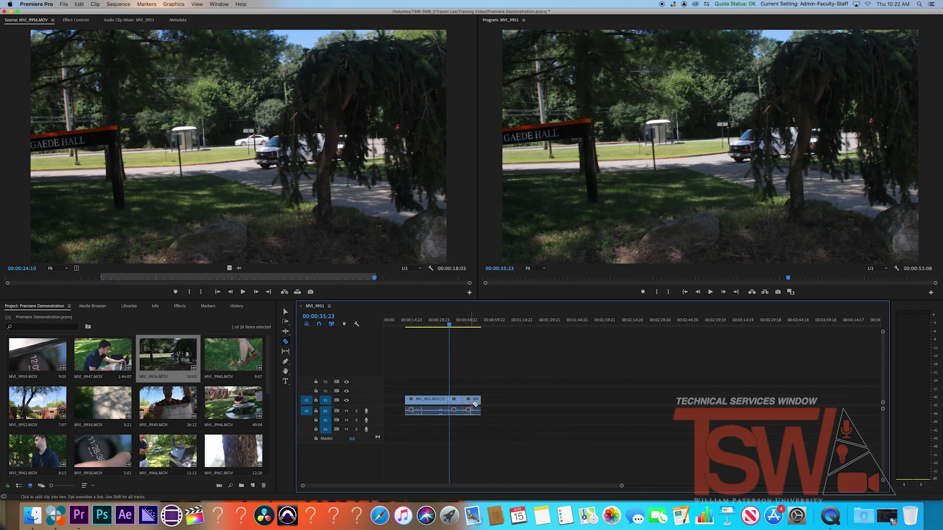
left_click(287, 351)
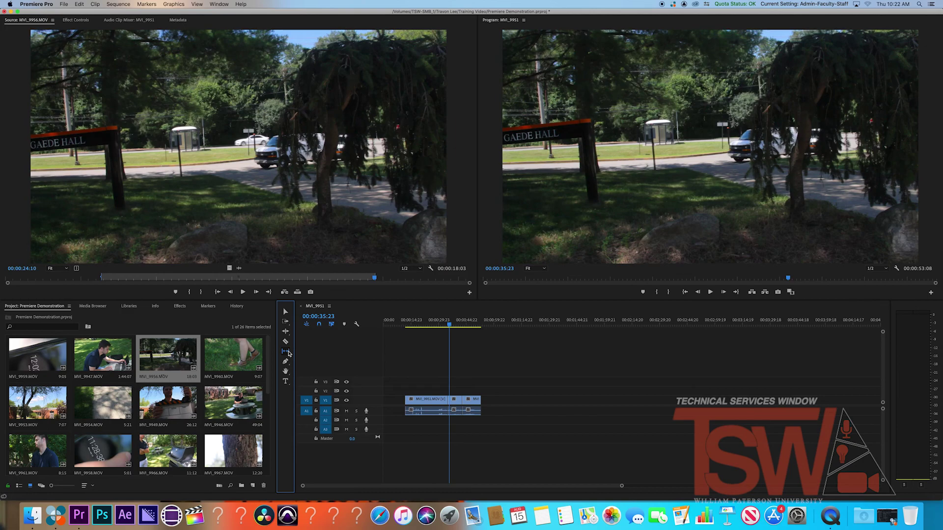
left_click(448, 400)
left_click_drag(448, 401, 484, 404)
Try the Pen tool on the lower audio track's height and pan the timeline with the Hand tool
left_click(284, 360)
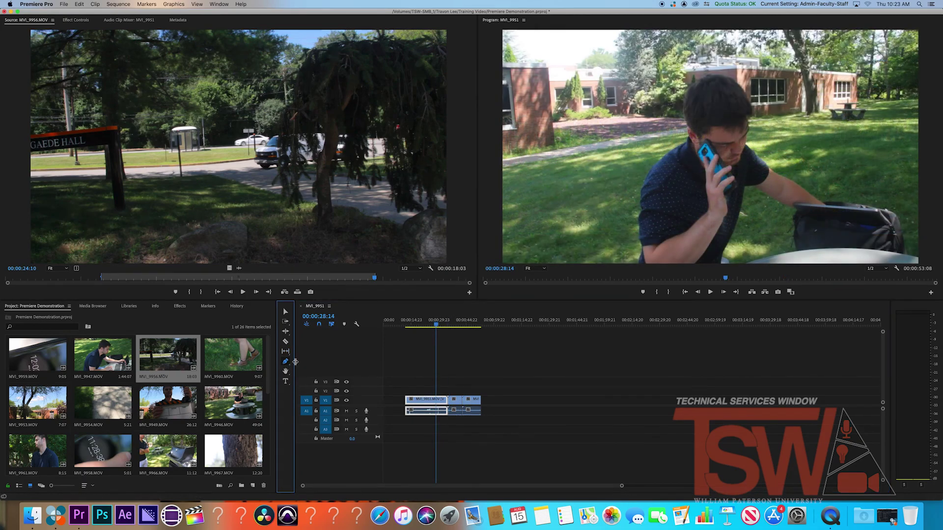
left_click_drag(380, 430, 379, 431)
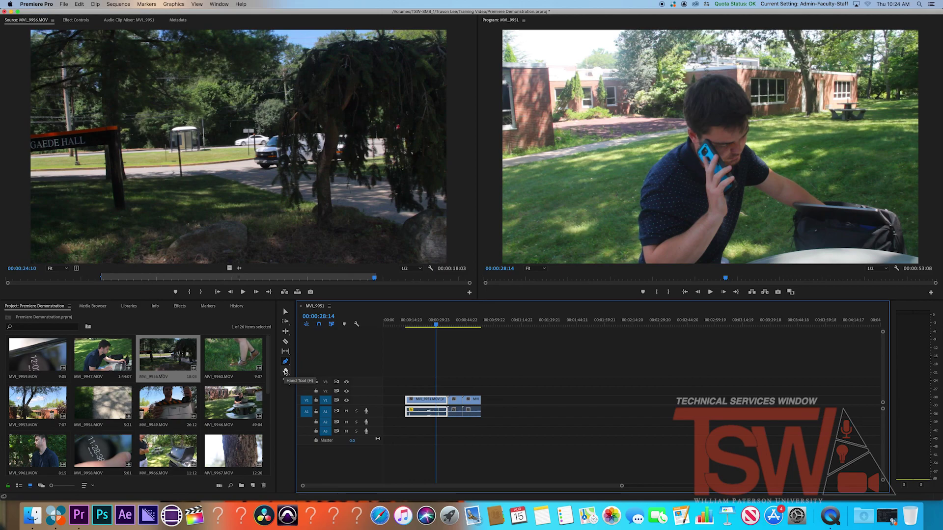
left_click(285, 371)
left_click_drag(474, 392, 574, 376)
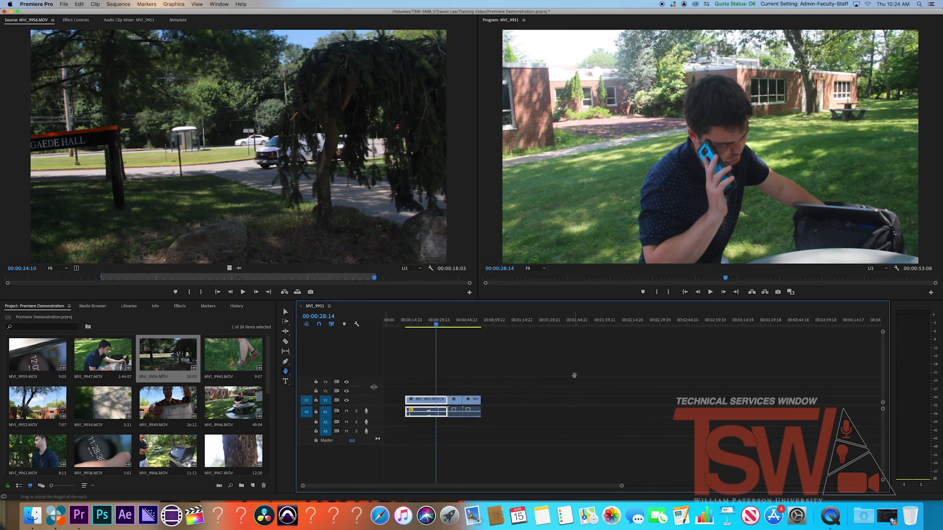
left_click(286, 381)
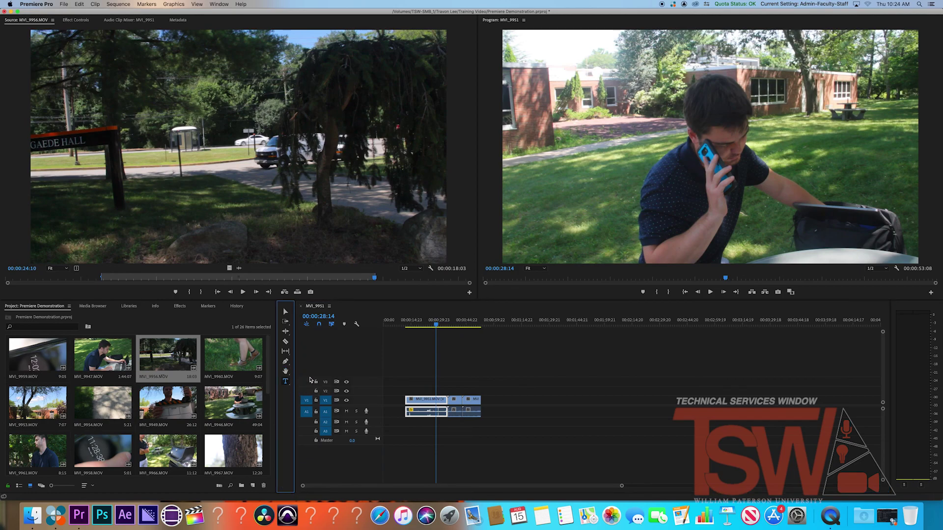
Type a TEST title in the Program monitor, then scrub the playhead back to preview it
left_click(387, 321)
left_click(657, 151)
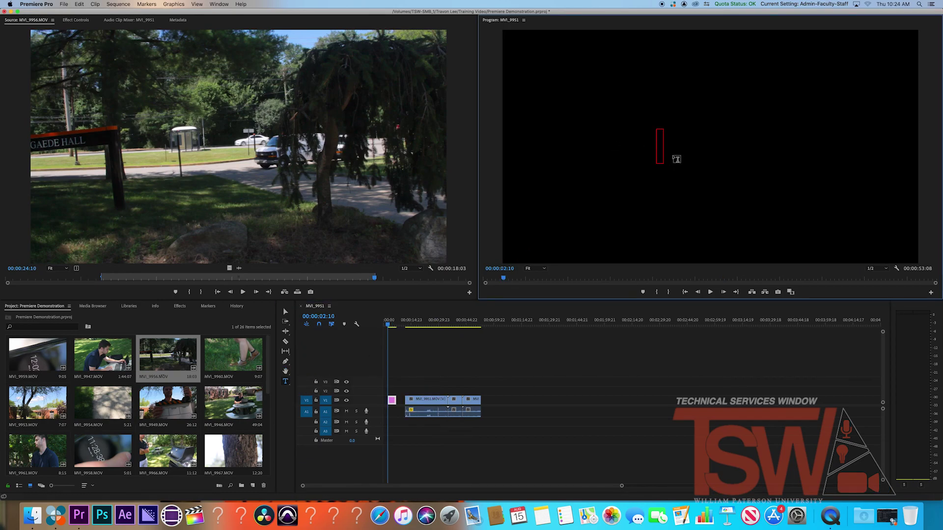
type("TEST")
key("Escape")
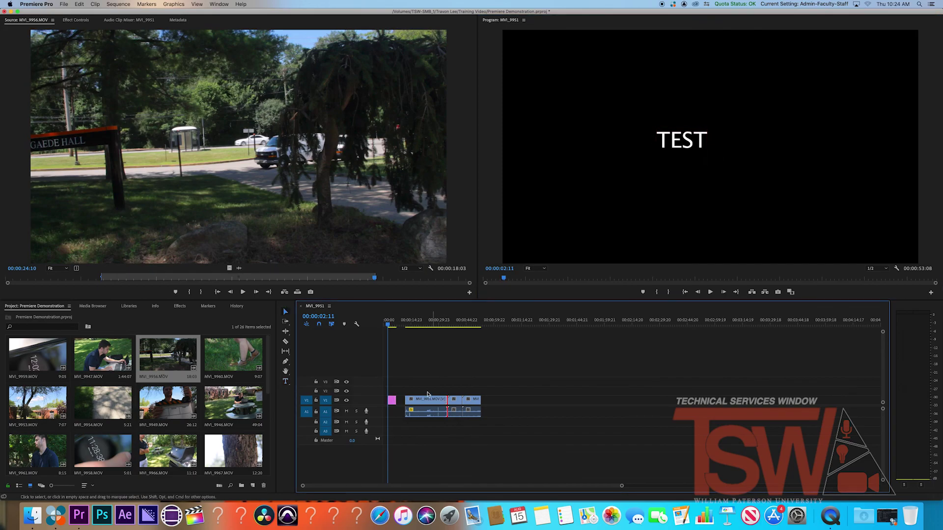
left_click(392, 326)
left_click_drag(392, 326, 389, 326)
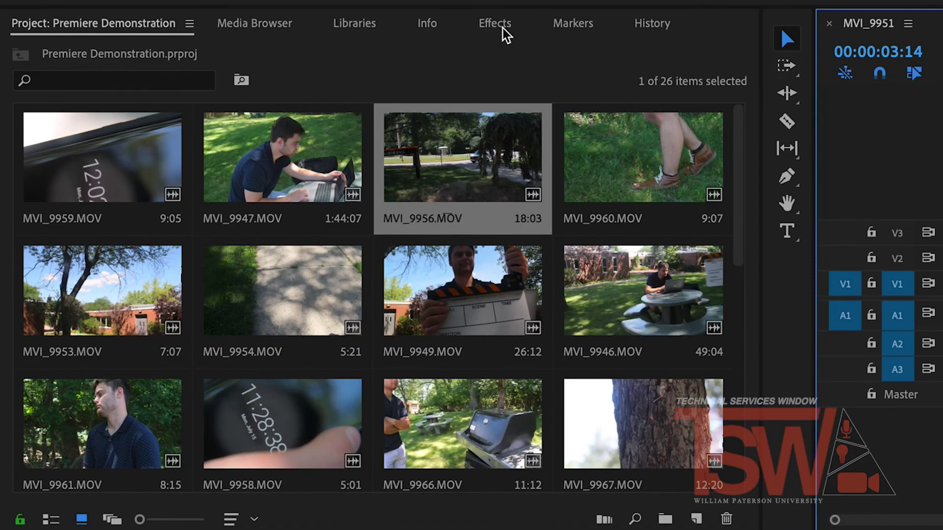
Drag Cross Dissolve from Video Transitions > Dissolve onto the MVI_9951/MVI_9956 cut
left_click(504, 29)
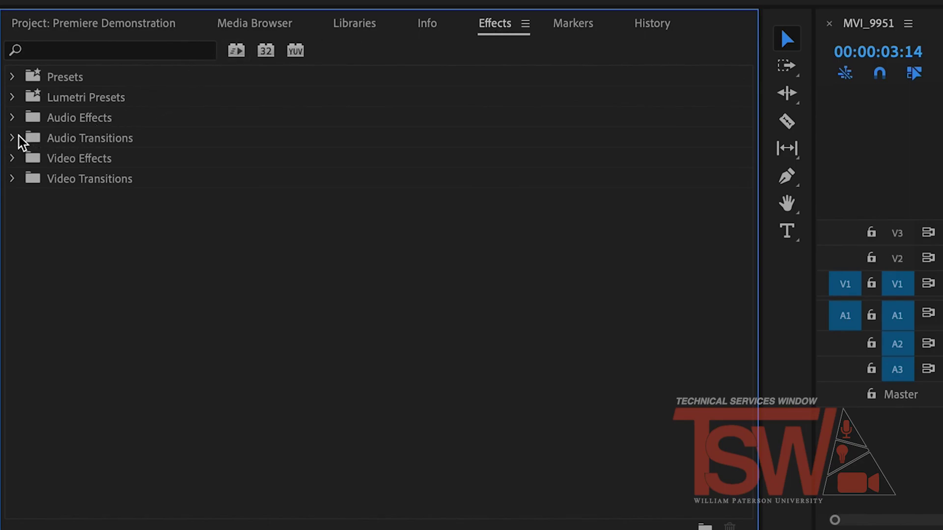
left_click(12, 179)
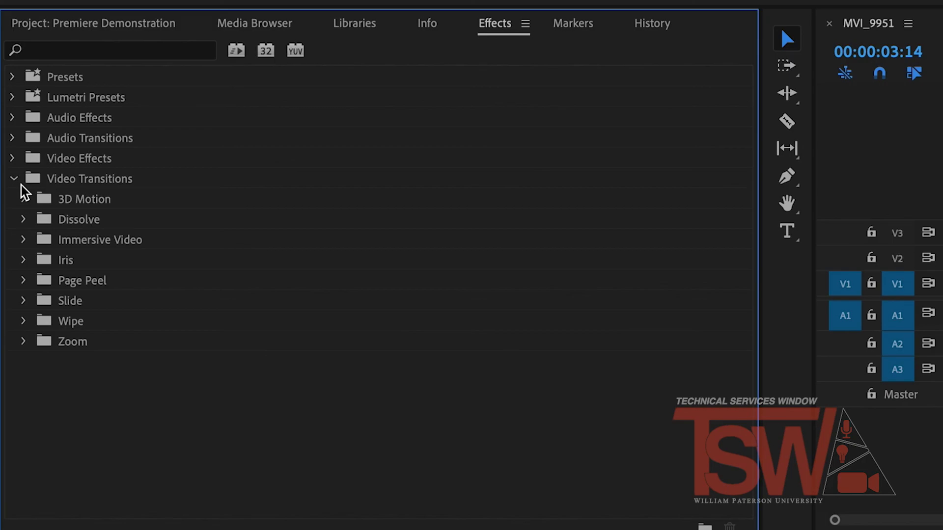
left_click(29, 225)
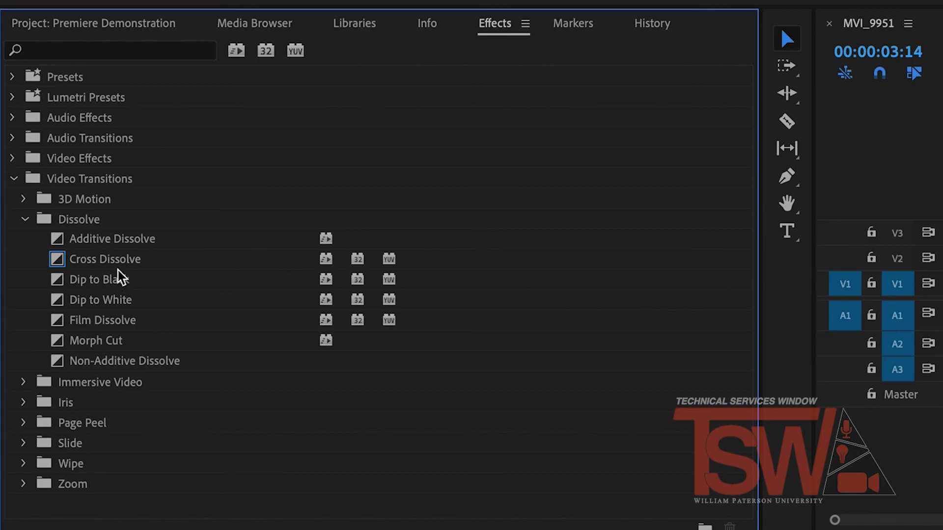
left_click_drag(118, 271, 650, 275)
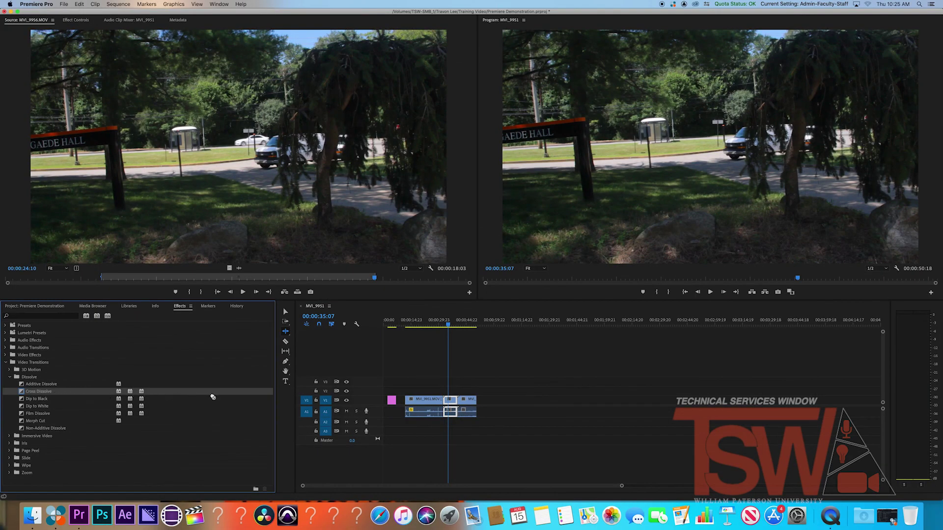
left_click_drag(235, 397, 445, 405)
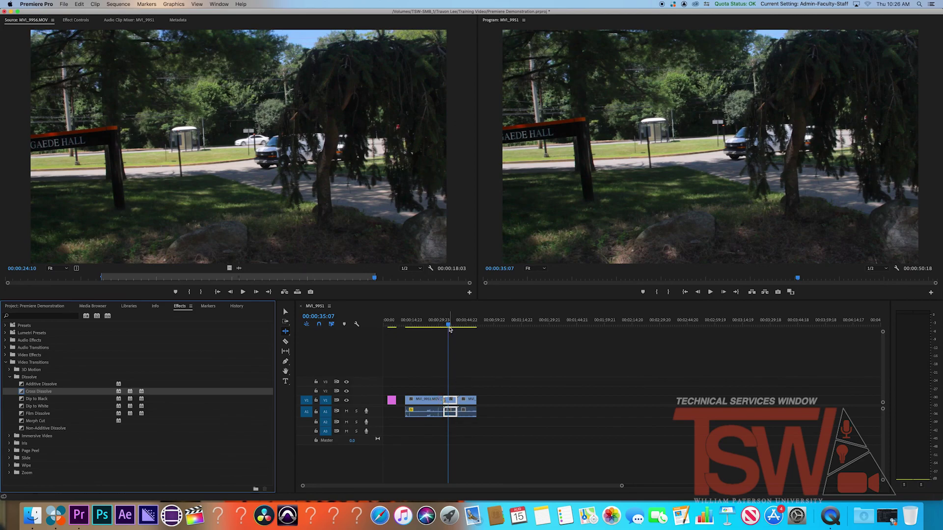
Play back from just before the cut to preview the dissolve
left_click(440, 324)
key("space")
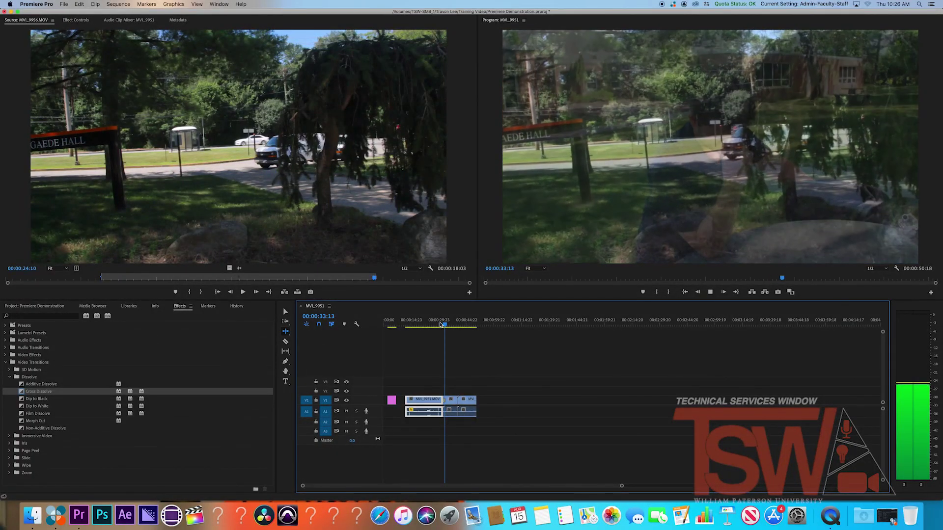
key("space")
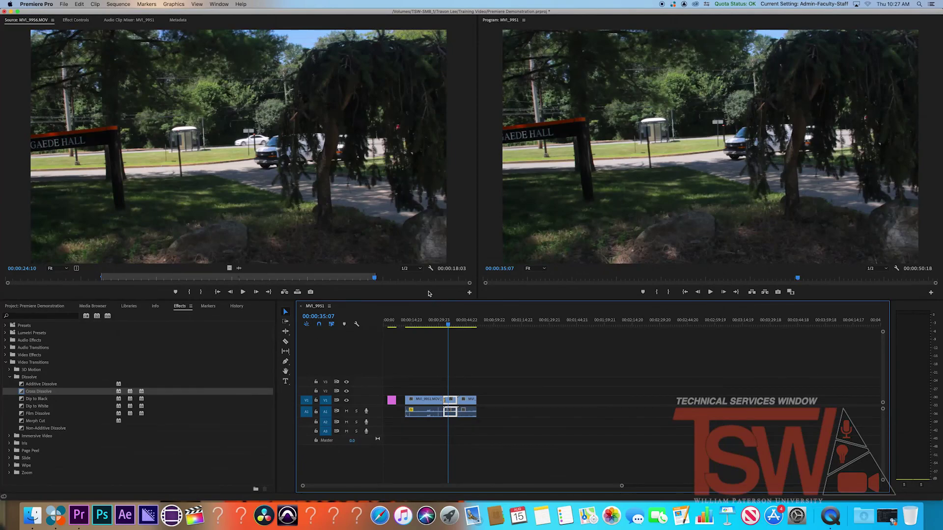
left_click(64, 4)
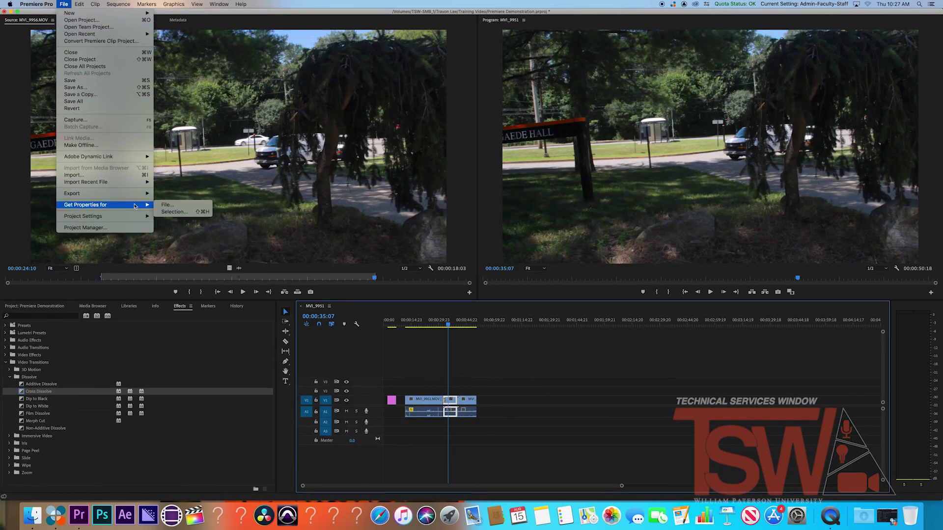
Open Export Media settings with H.264 format and bring up the output name MVI_9951.mp4 for editing
mouse_move(140, 198)
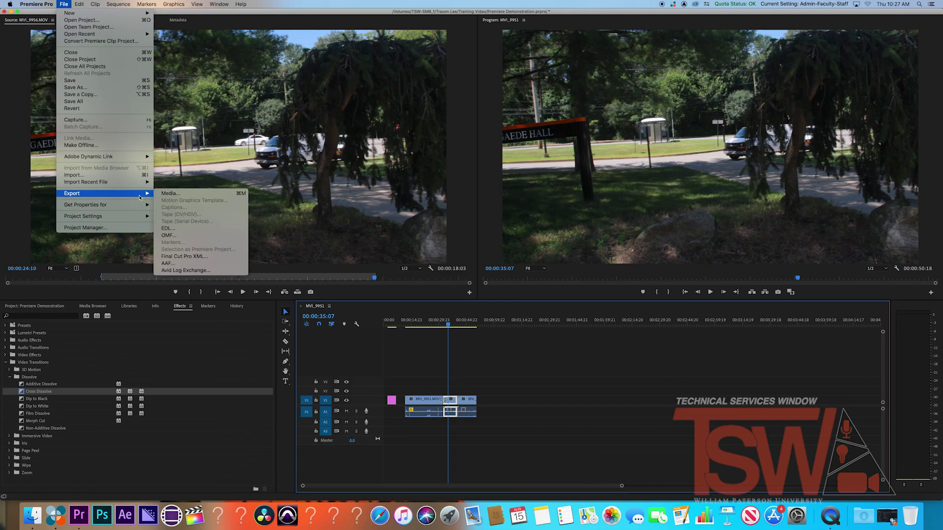
left_click(166, 195)
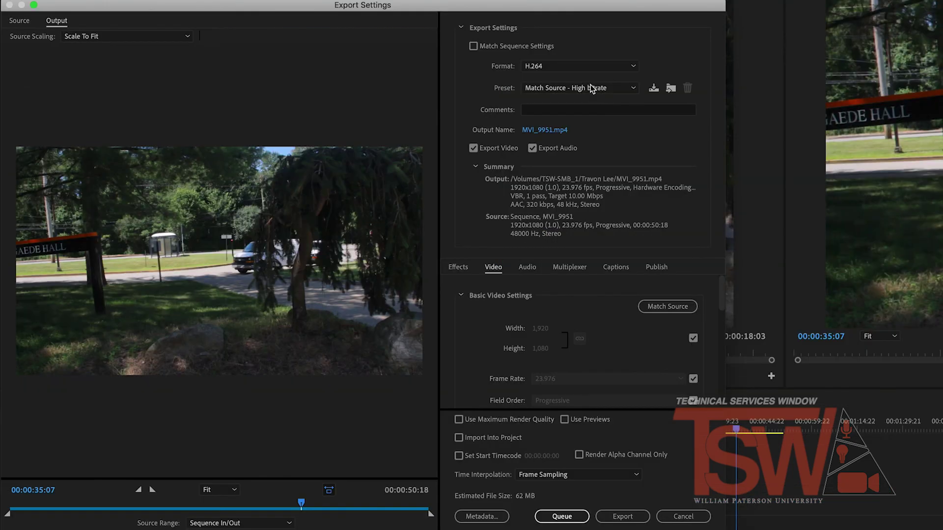
left_click(588, 67)
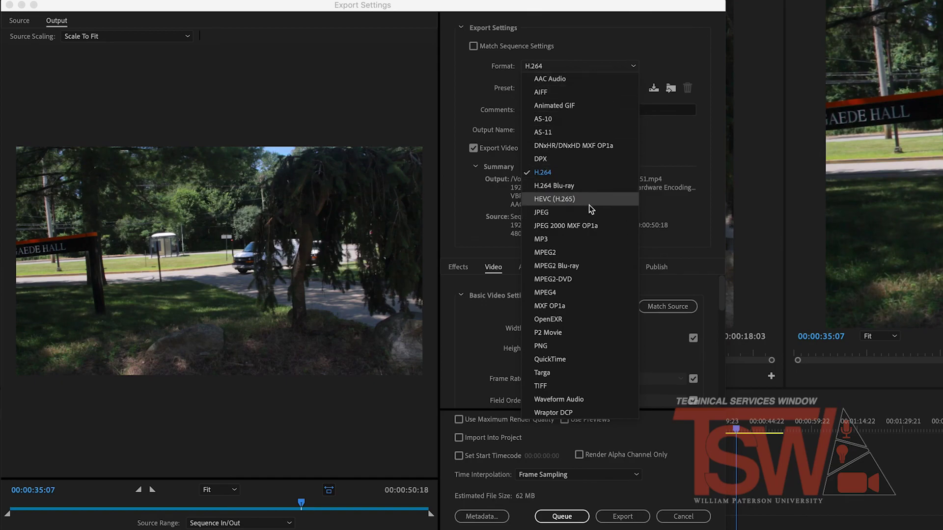
left_click(601, 175)
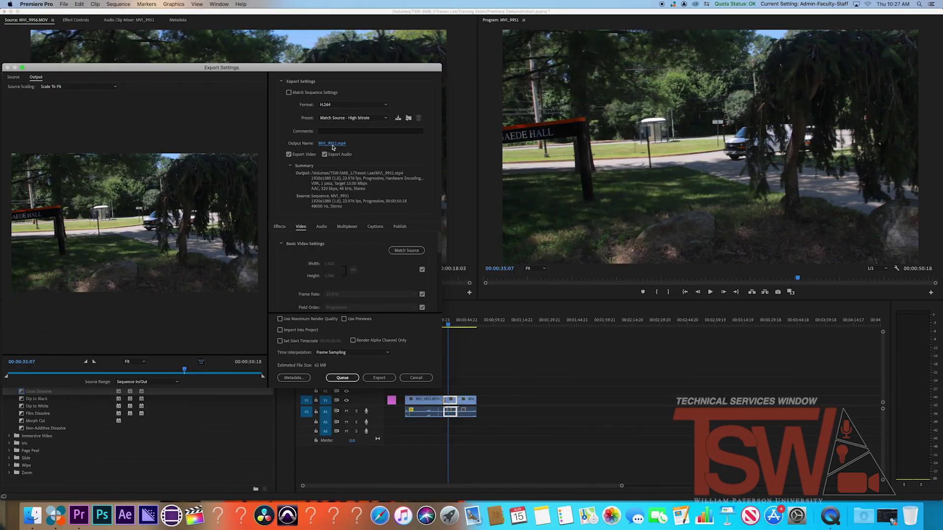
left_click(332, 144)
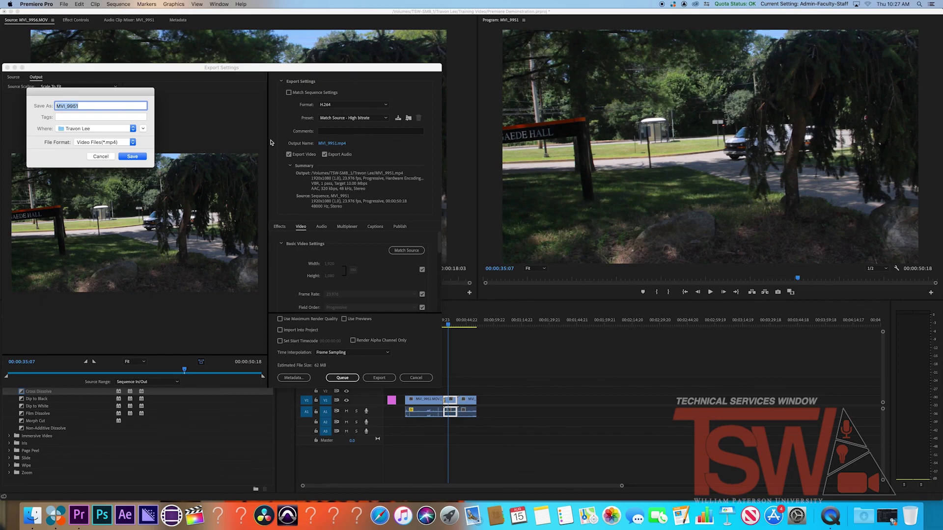
Name the output file Export Example.mp4 and start the export
type("Export Example")
key("Return")
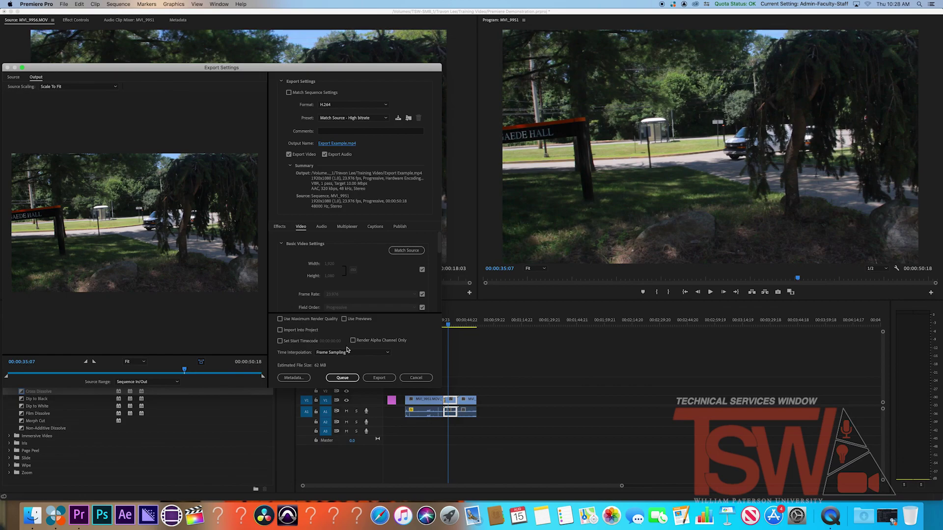
left_click(383, 379)
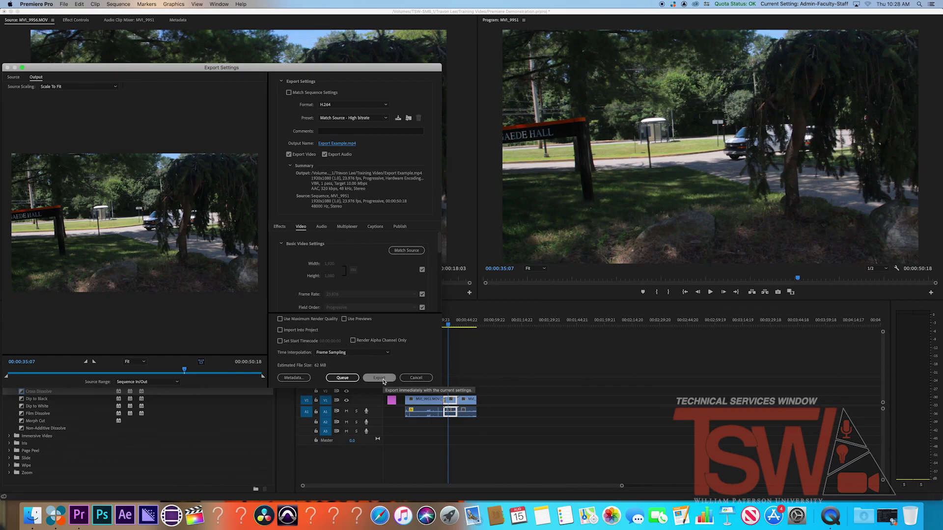